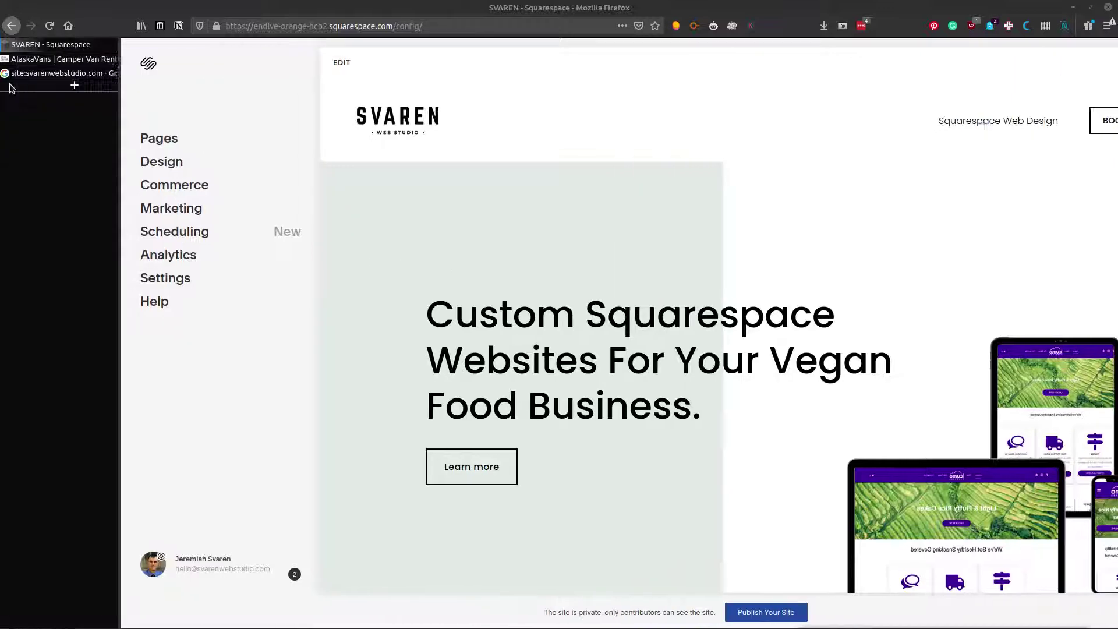
Step: Copy the link address of the Google 'Get In Touch' result, then go back to the Squarespace editor
left_click(45, 72)
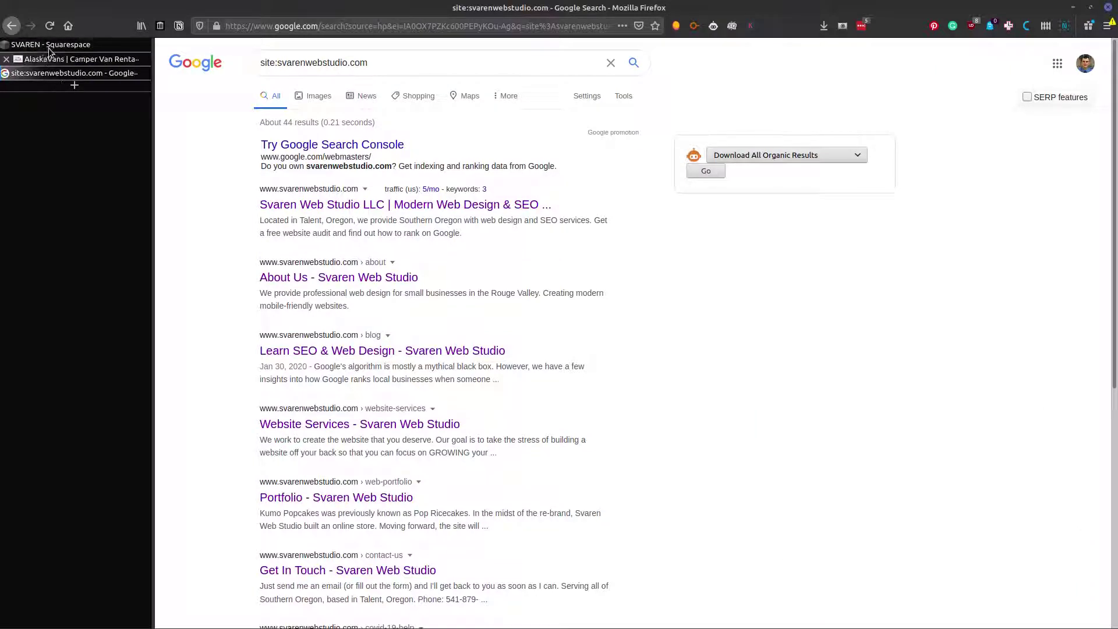
left_click(46, 44)
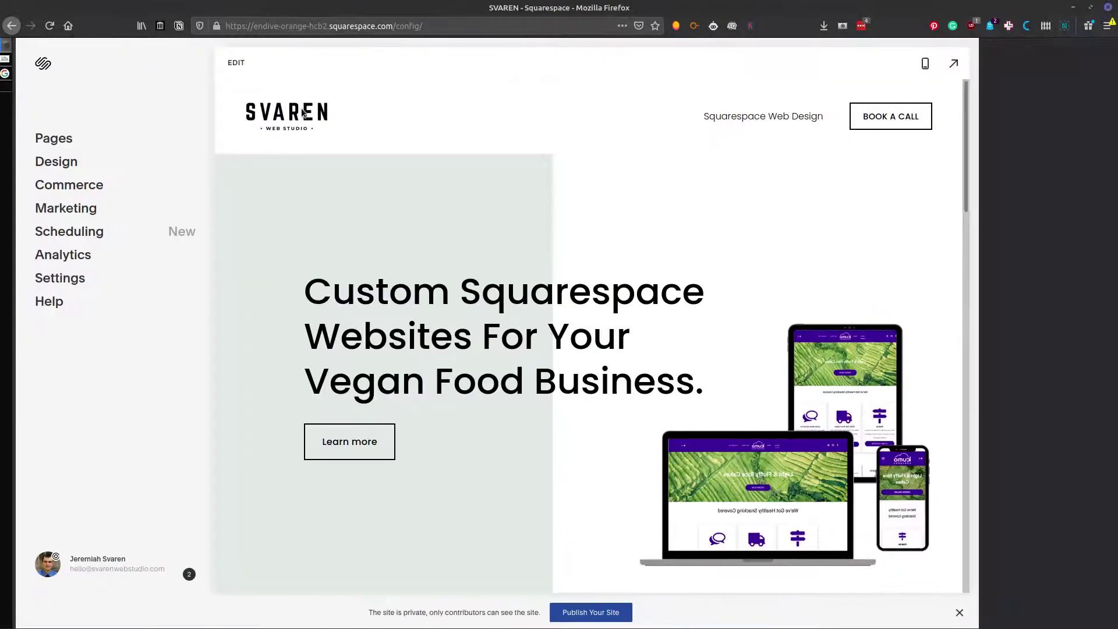
mouse_move(6, 72)
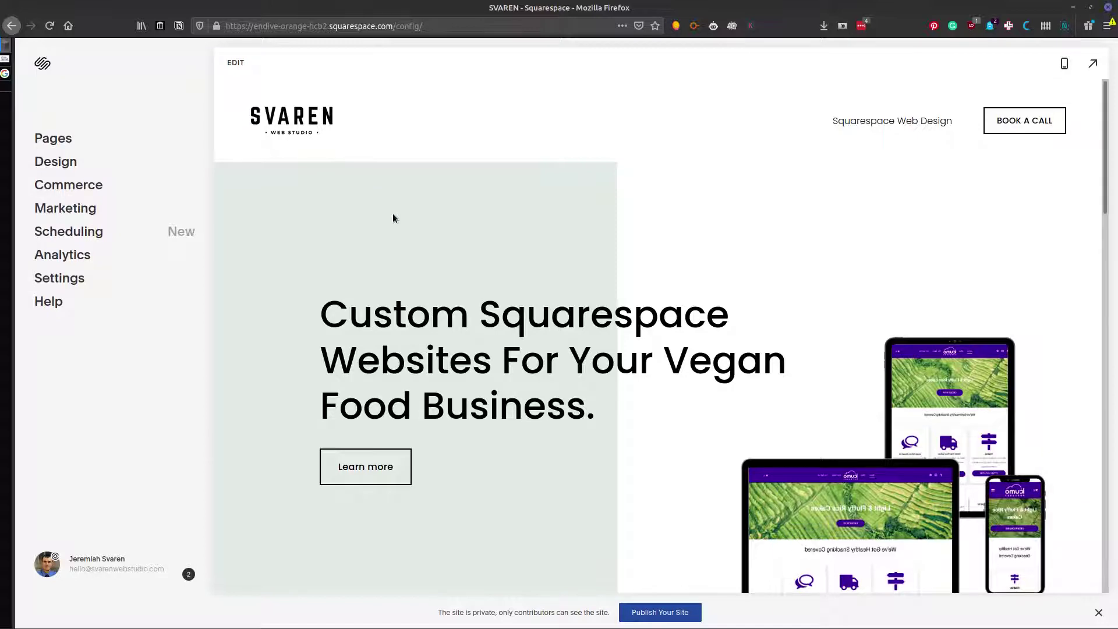
mouse_move(61, 72)
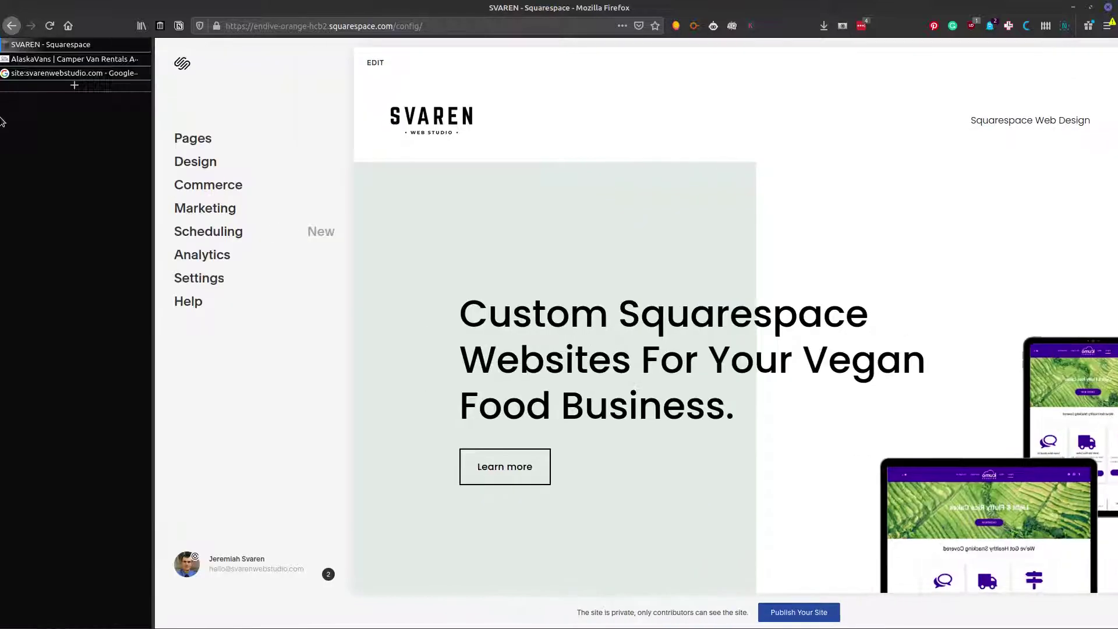
left_click(60, 72)
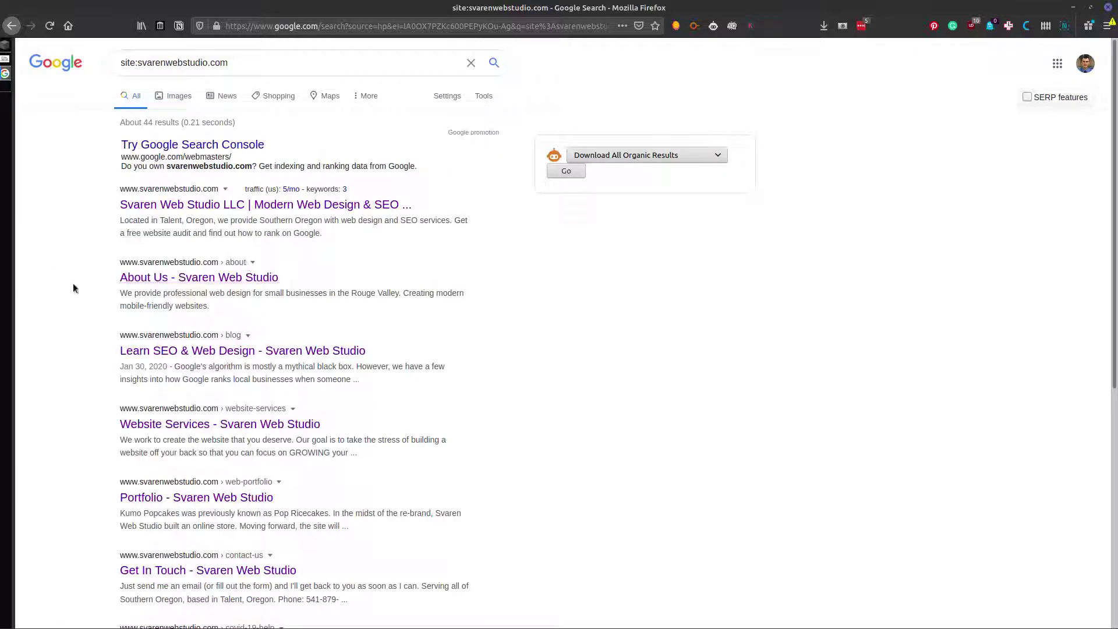
scroll(178, 206, "down", 5)
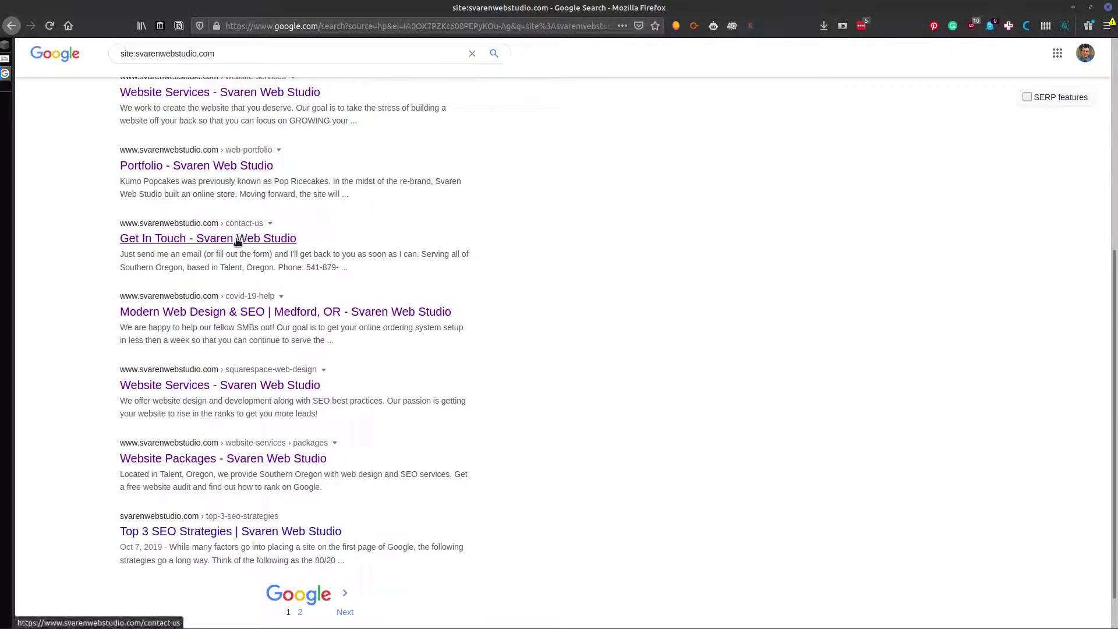
right_click(220, 241)
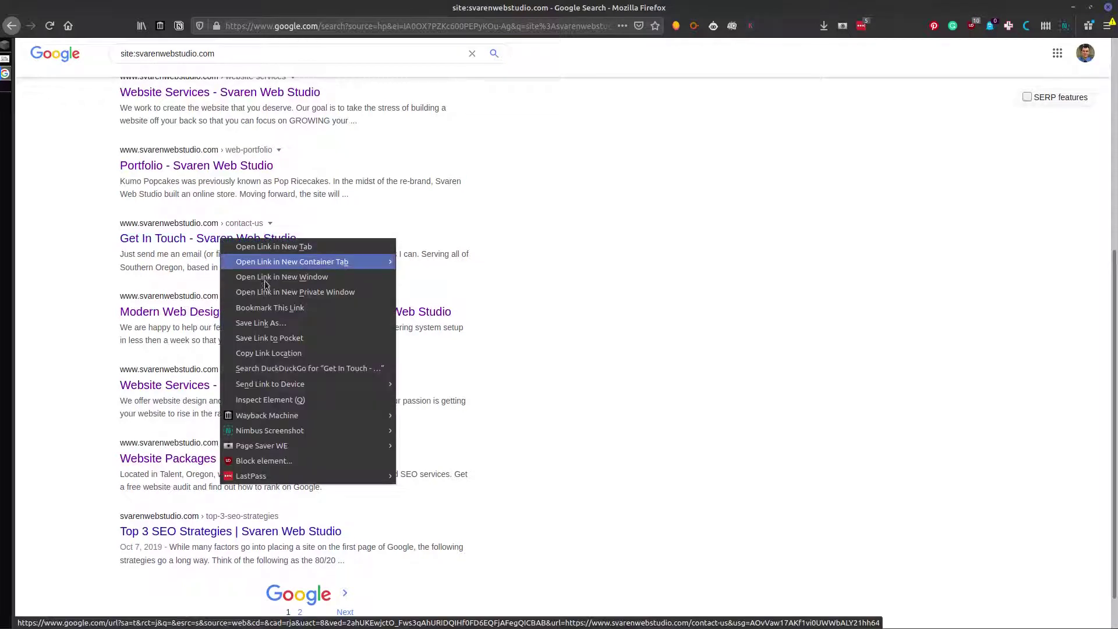
left_click(278, 358)
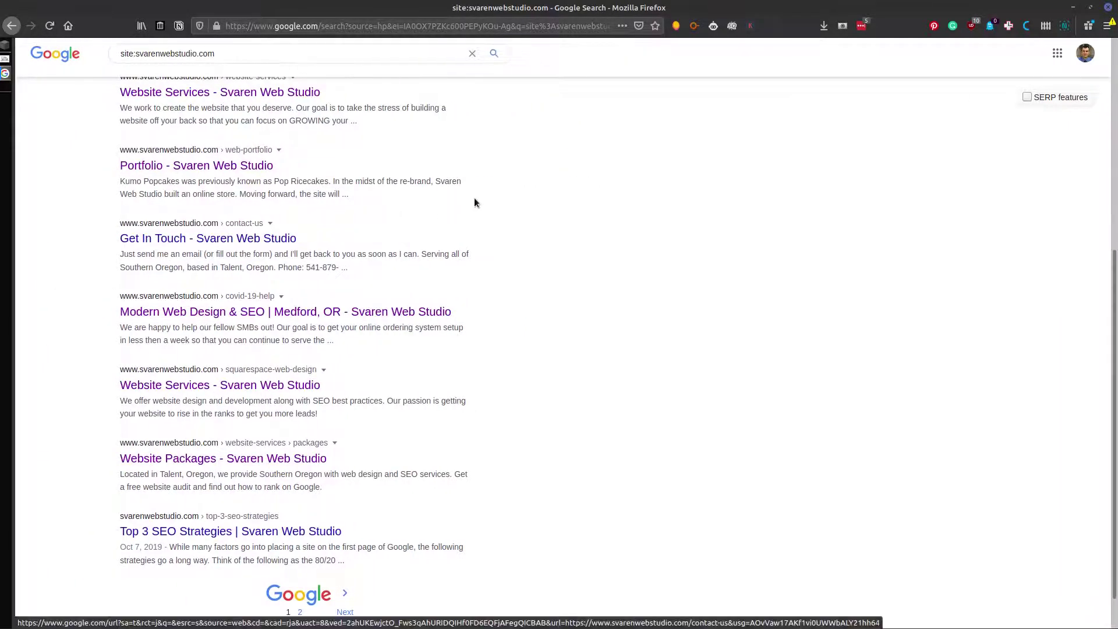
left_click(64, 44)
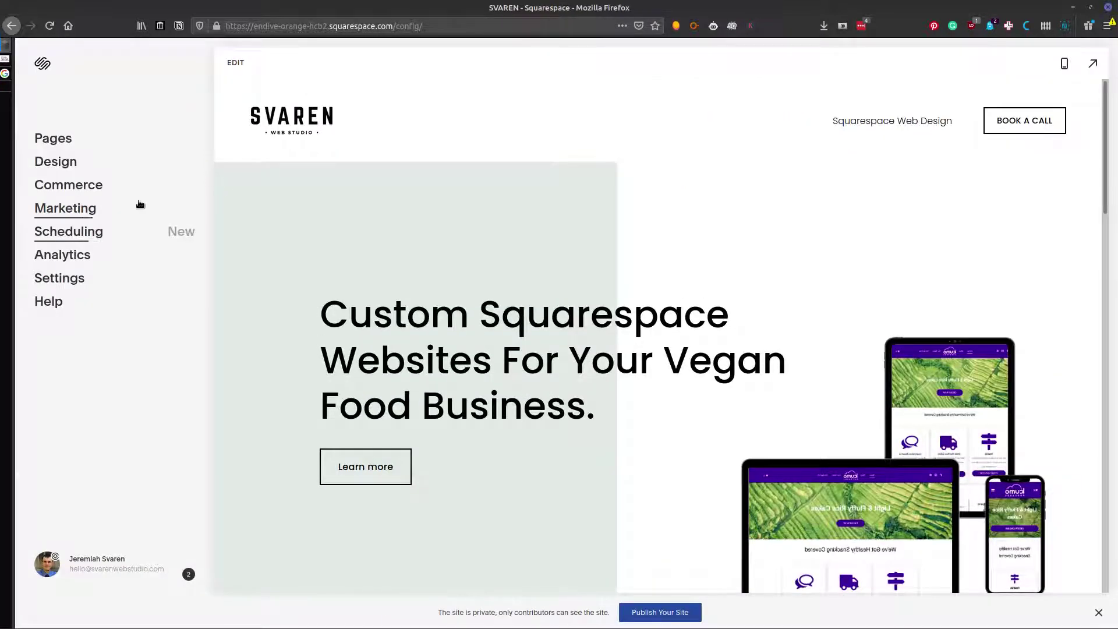
Step: Go to Settings > Advanced > URL Mappings in the Squarespace menu
mouse_move(95, 278)
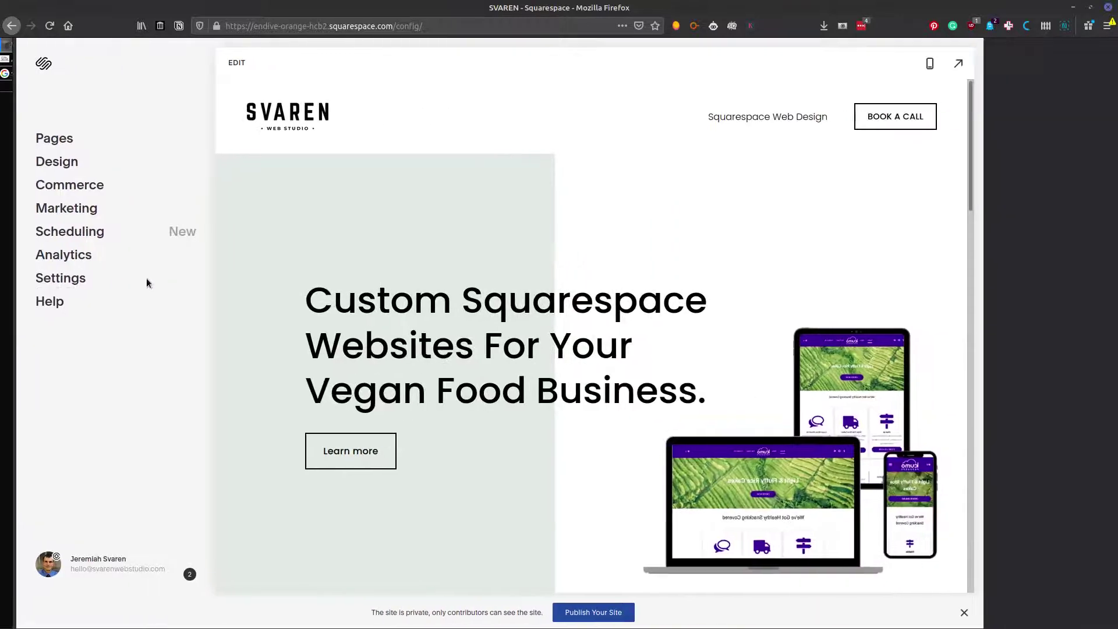
left_click(79, 278)
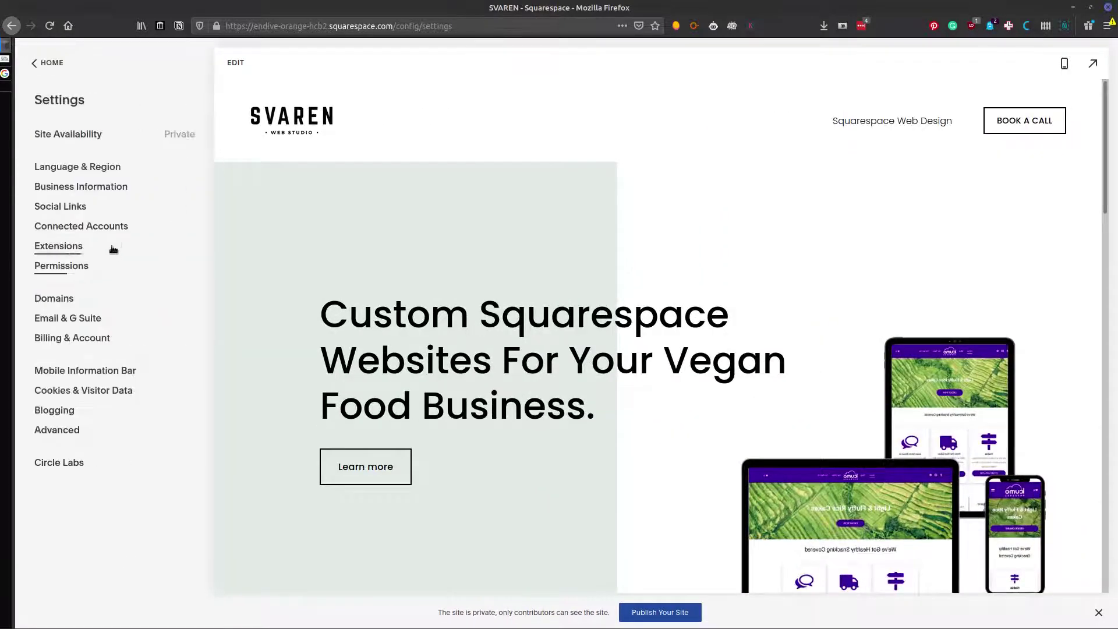
left_click(69, 431)
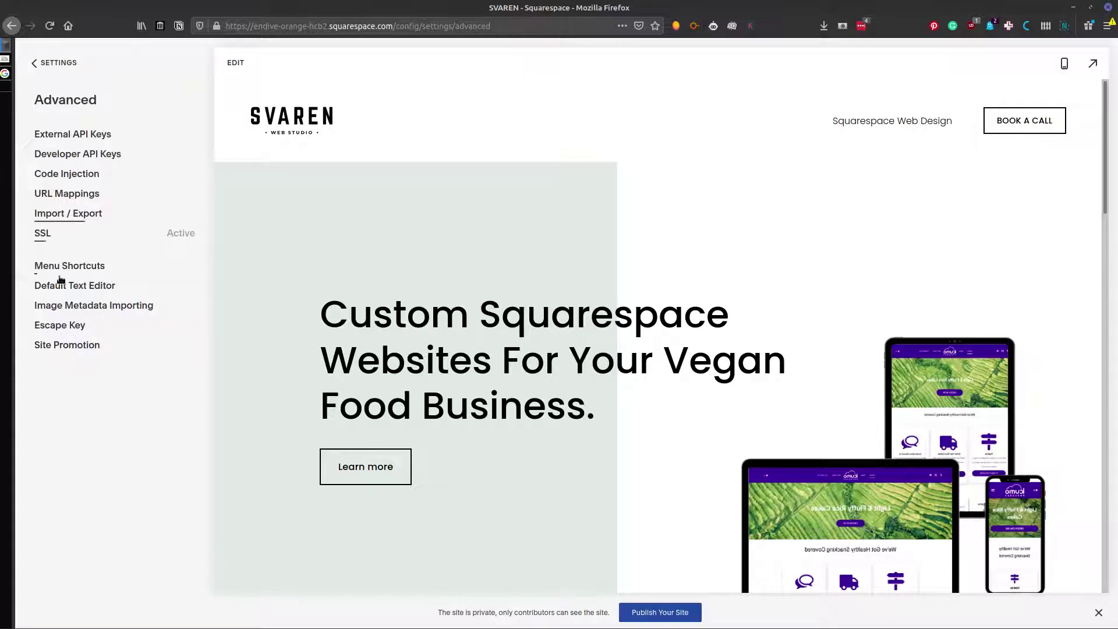
left_click(66, 196)
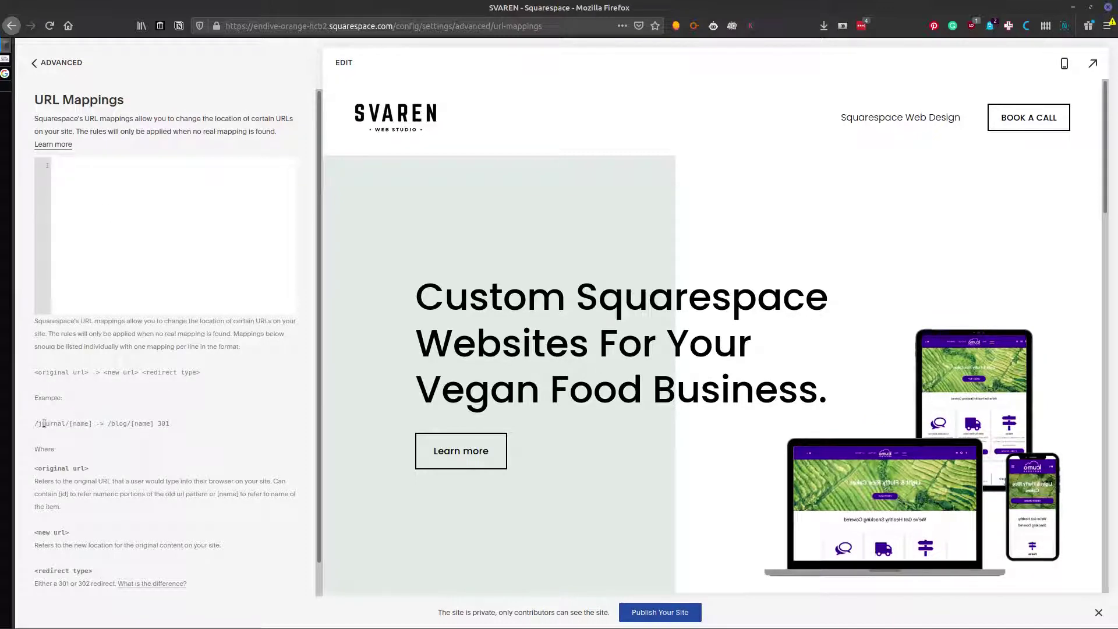
Step: Paste the copied Get In Touch address into the empty URL mappings box and strip its tracking parameter
left_click_drag(35, 424, 65, 423)
left_click(69, 181)
type("https://www.google.com/url?sa=t&rct=j&q=&esrc=s&source=web&cd=&cad=rja&uact=8&ved=2ahUKEwjctO_Fws3qAhURIDQIHf0FD6EQFjAFegQICBAB&url=https%3A%2F%2Fwww.svarenwebstudio.com%2Fcontact-us&usg=AOvVaw17AKf1vi0UWWbALY21hh64")
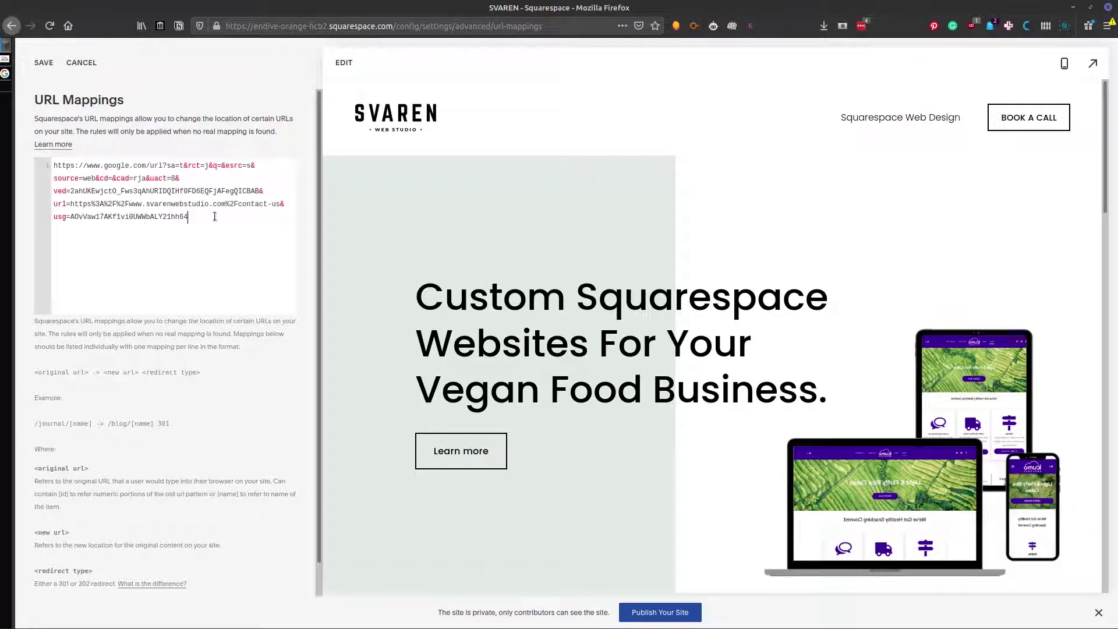
left_click_drag(211, 218, 280, 204)
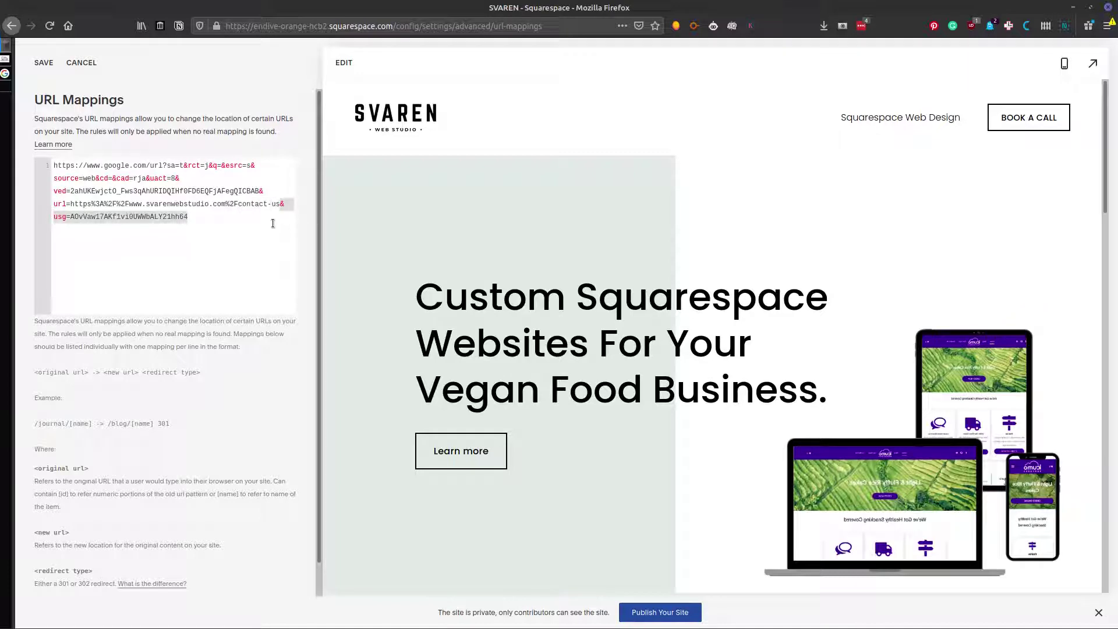
key("BackSpace")
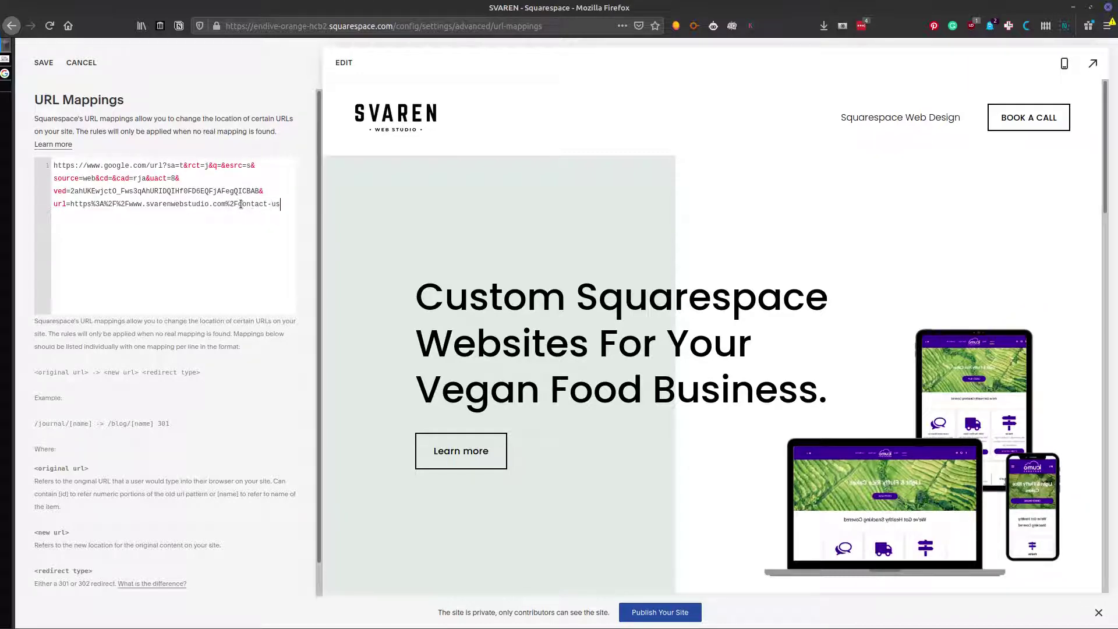
Step: Delete the Google redirect prefix so the rule starts with /contact-us, and begin typing the redirect target
left_click_drag(239, 204, 57, 144)
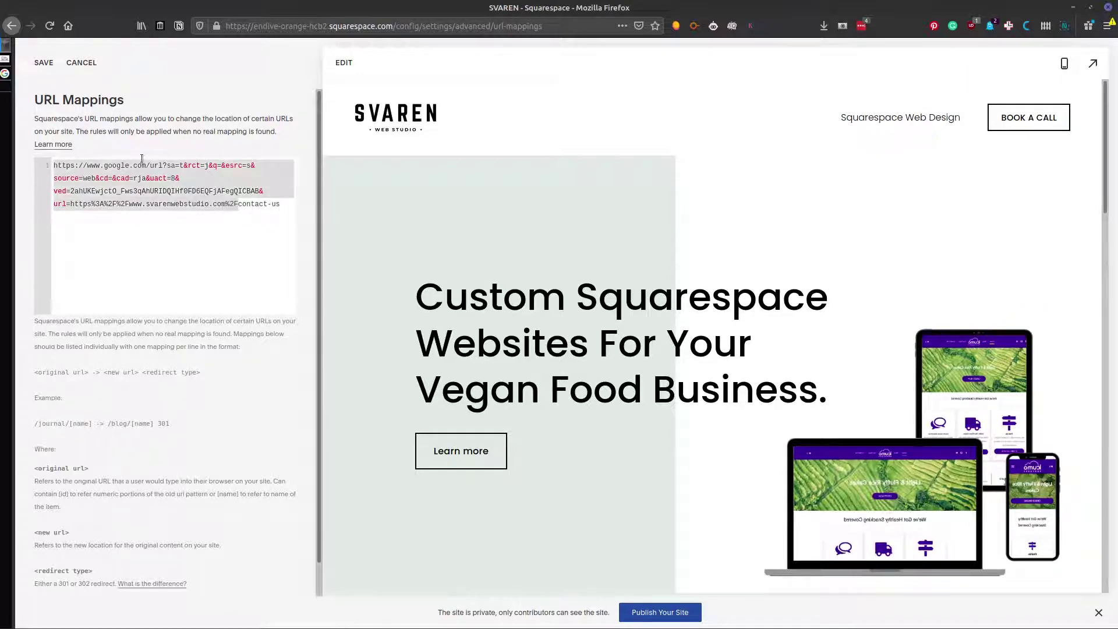
key("BackSpace")
type("/contact-us _")
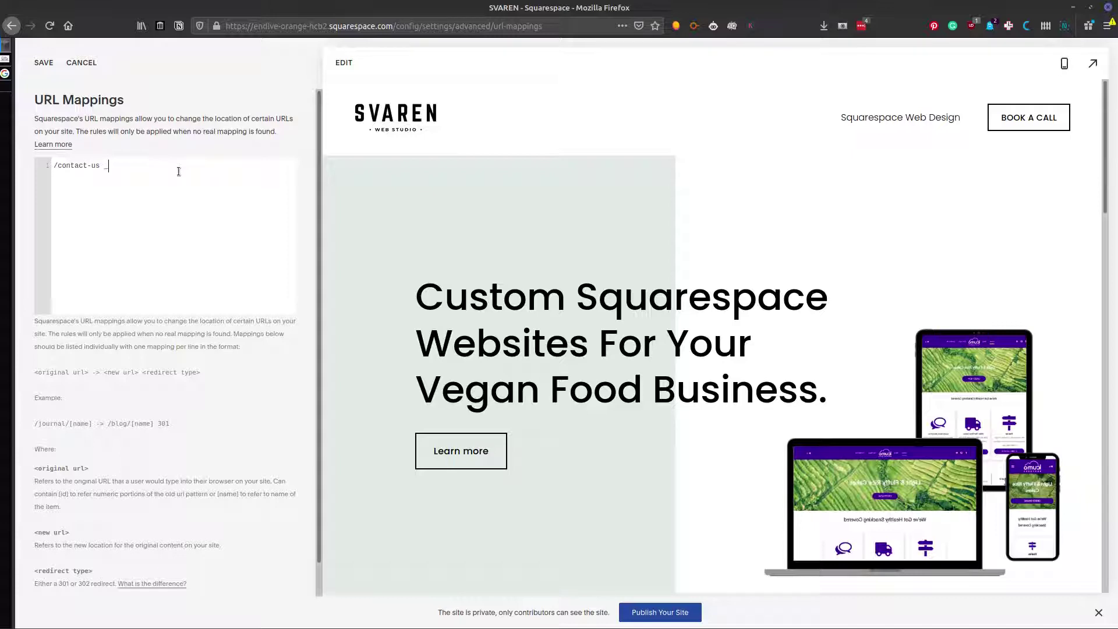
type("-")
type("tact 301")
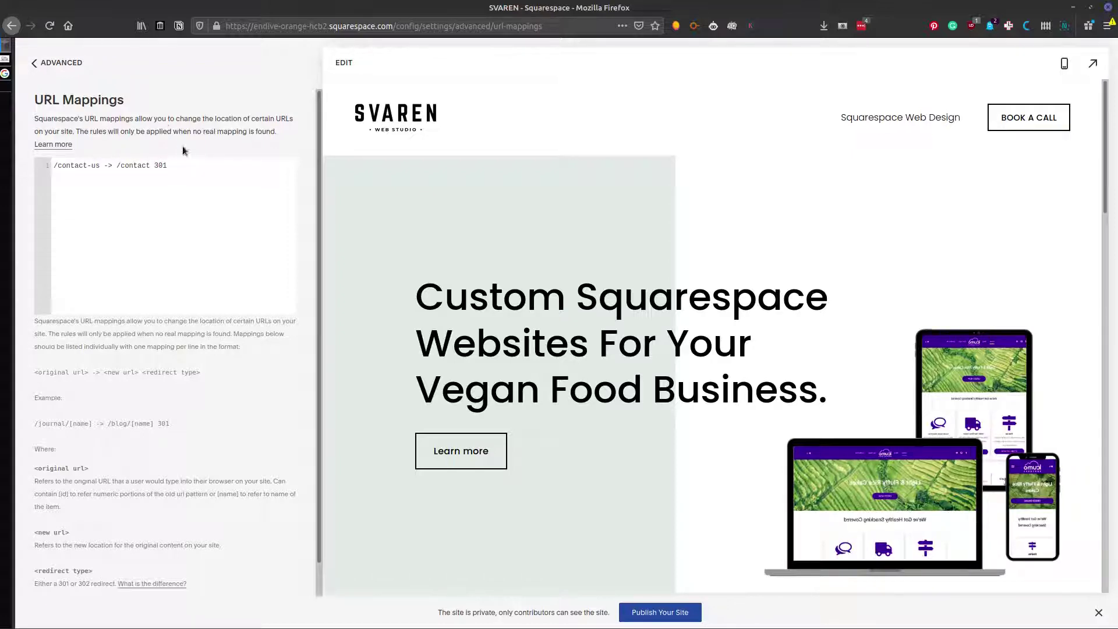
Step: Review the AlaskaVans site's fifteen 301 URL mappings, then return to the site:svarenwebstudio.com results
mouse_move(3, 79)
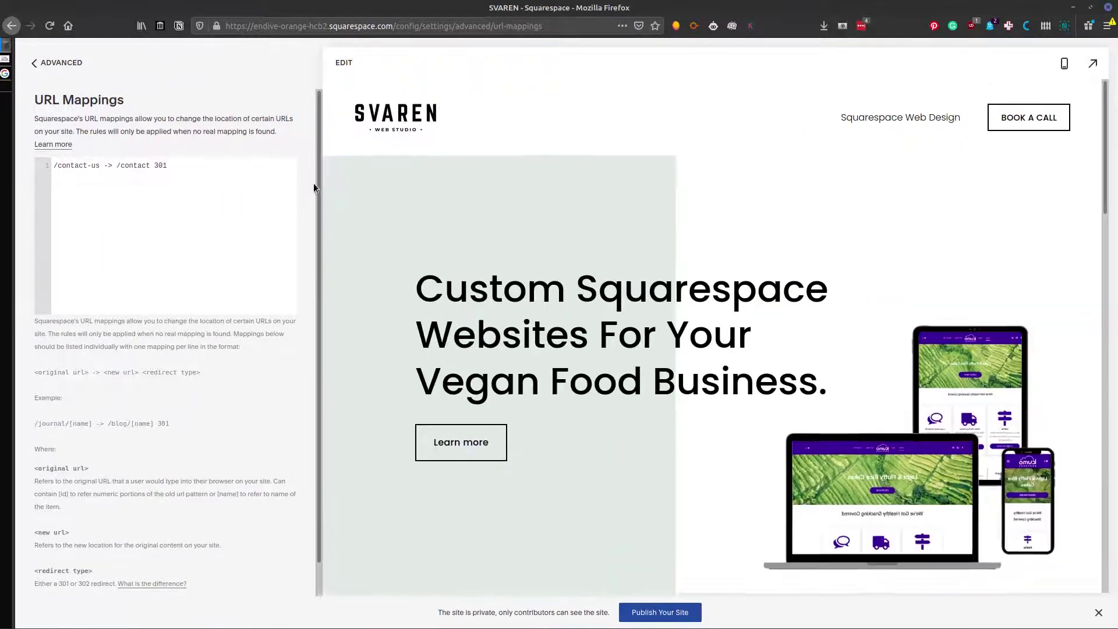
mouse_move(37, 60)
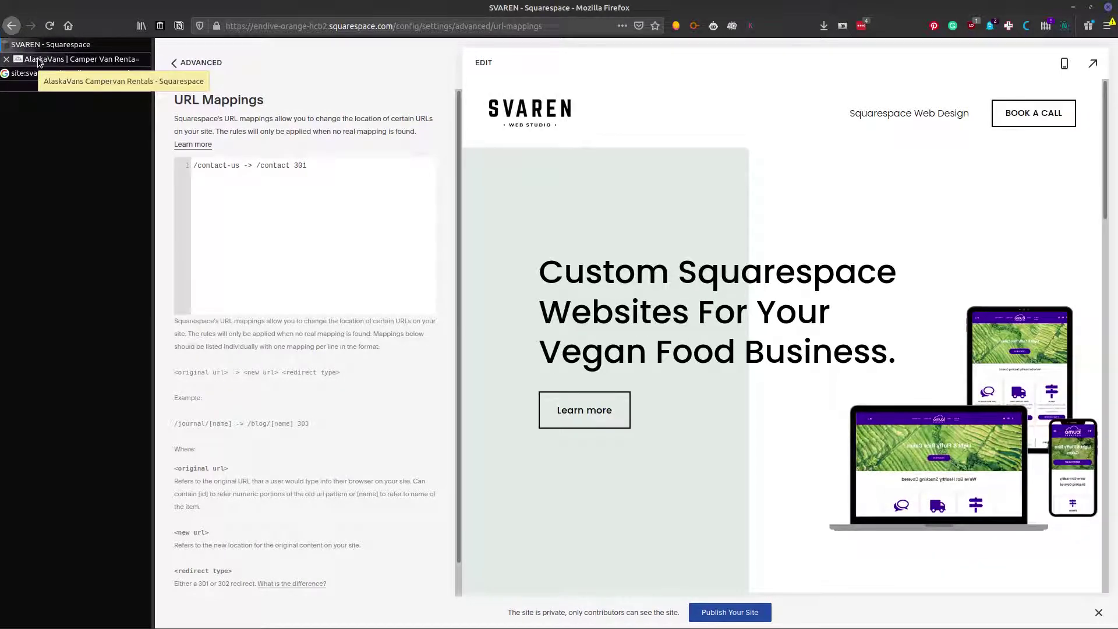
left_click(37, 60)
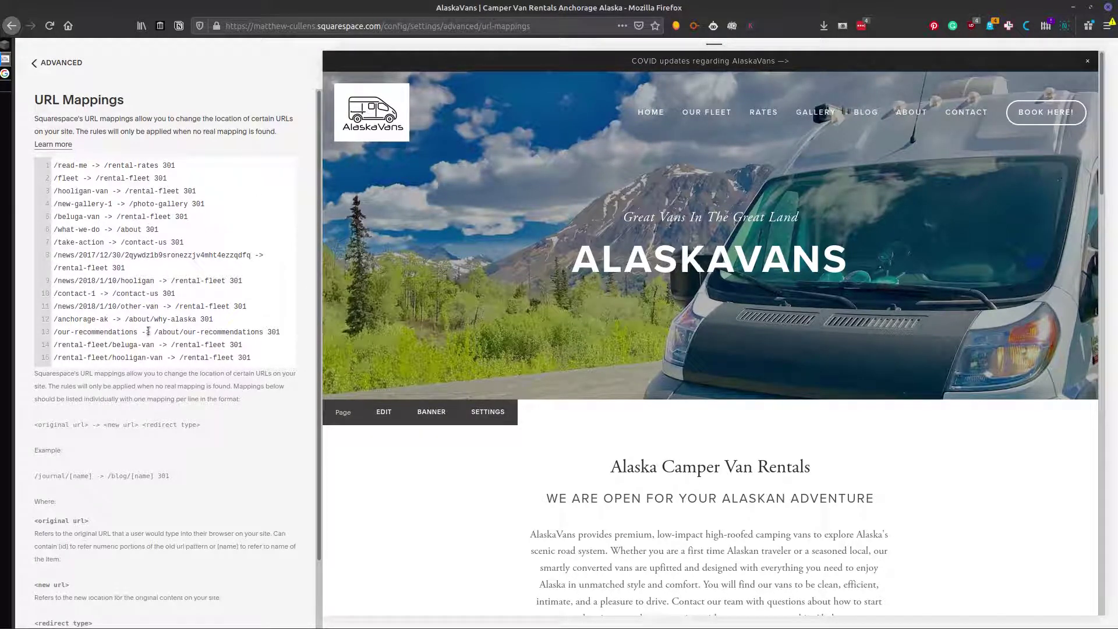
scroll(114, 233, "down", 1)
scroll(113, 211, "up", 1)
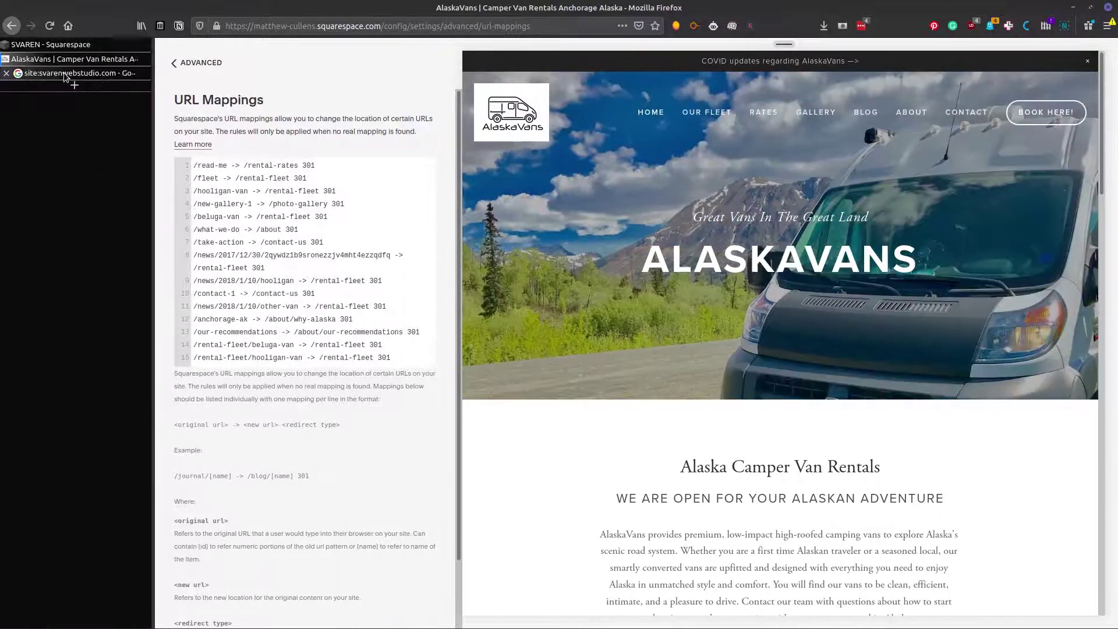
left_click(35, 73)
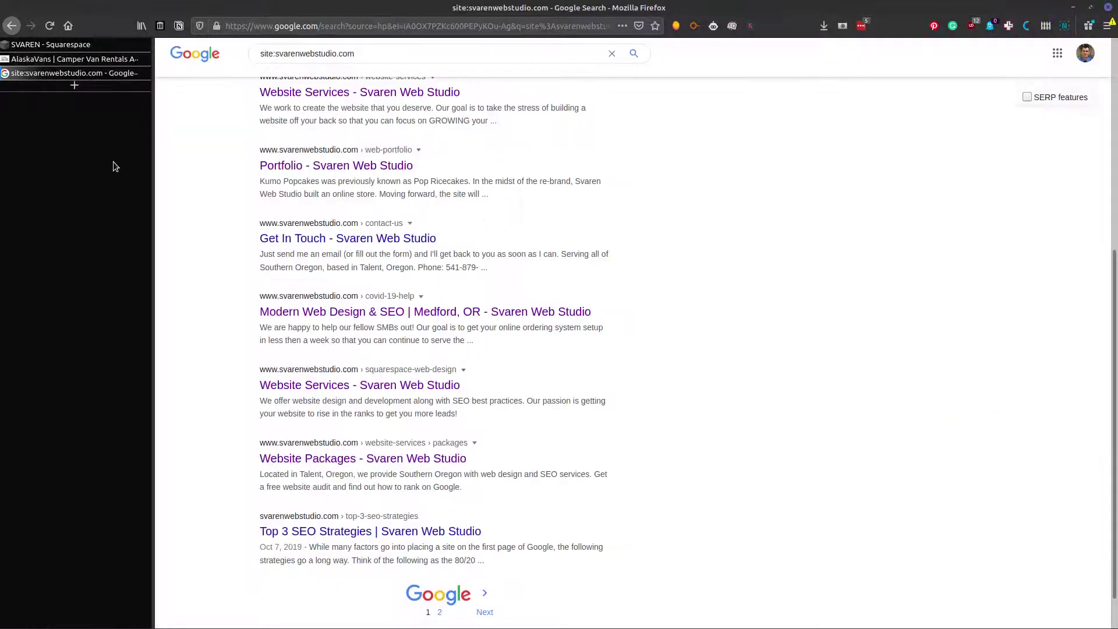
Step: Load google.com in a fresh browser tab
scroll(543, 348, "up", 6)
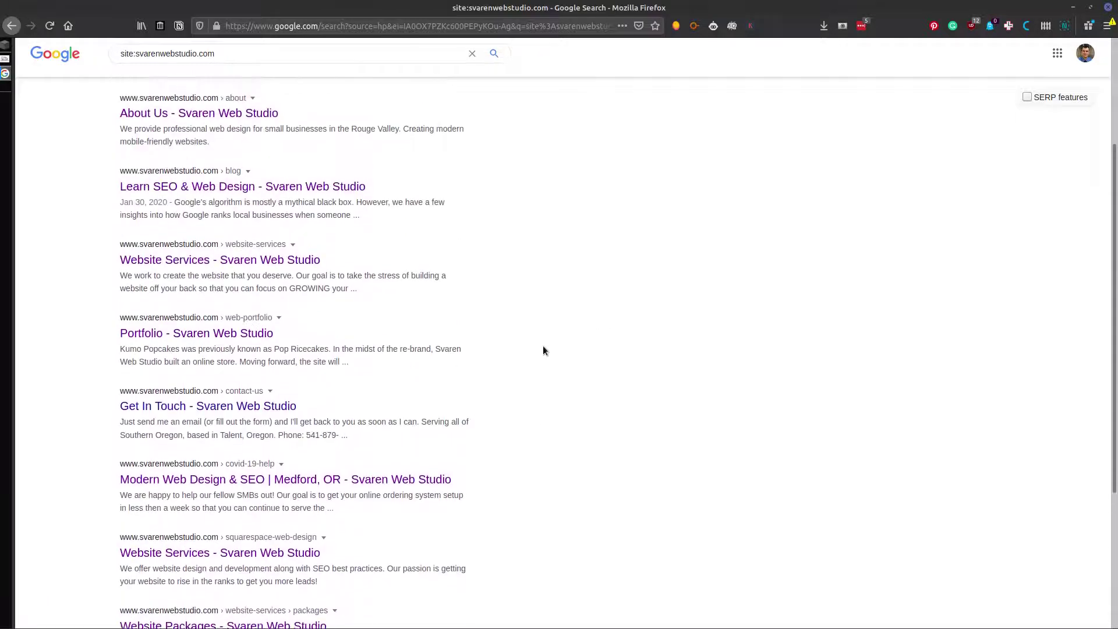
scroll(455, 251, "down", 7)
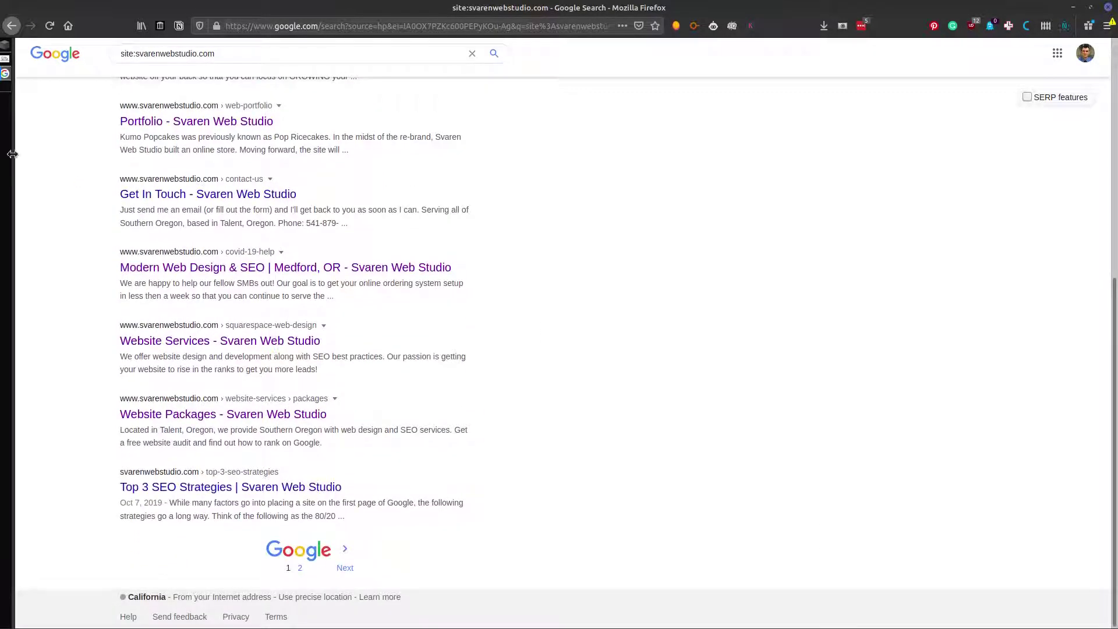
left_click(74, 85)
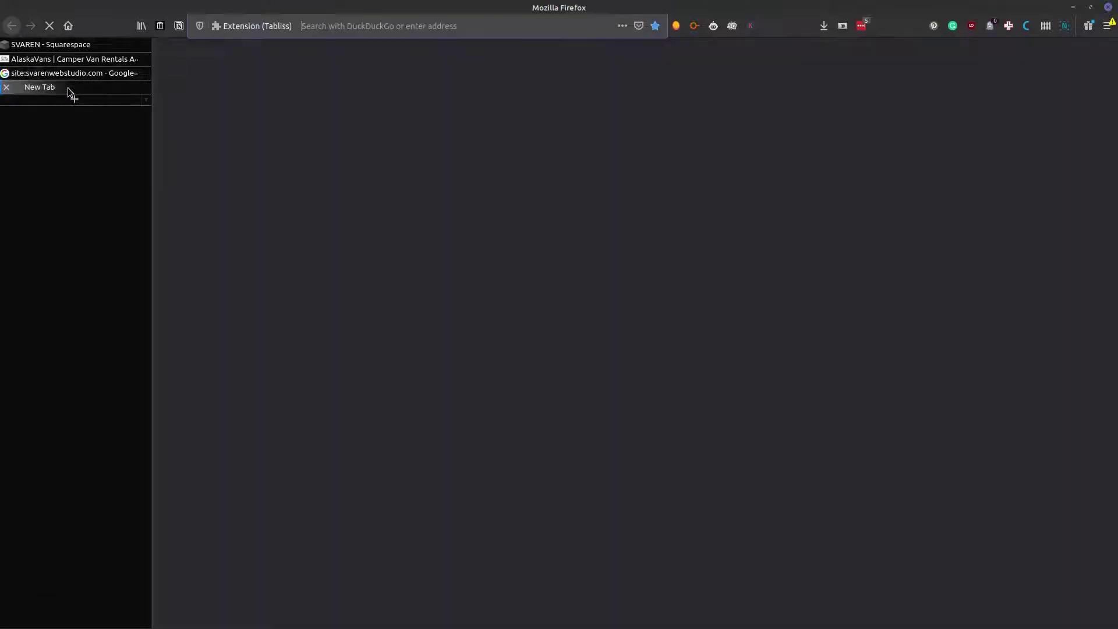
type("google.com/")
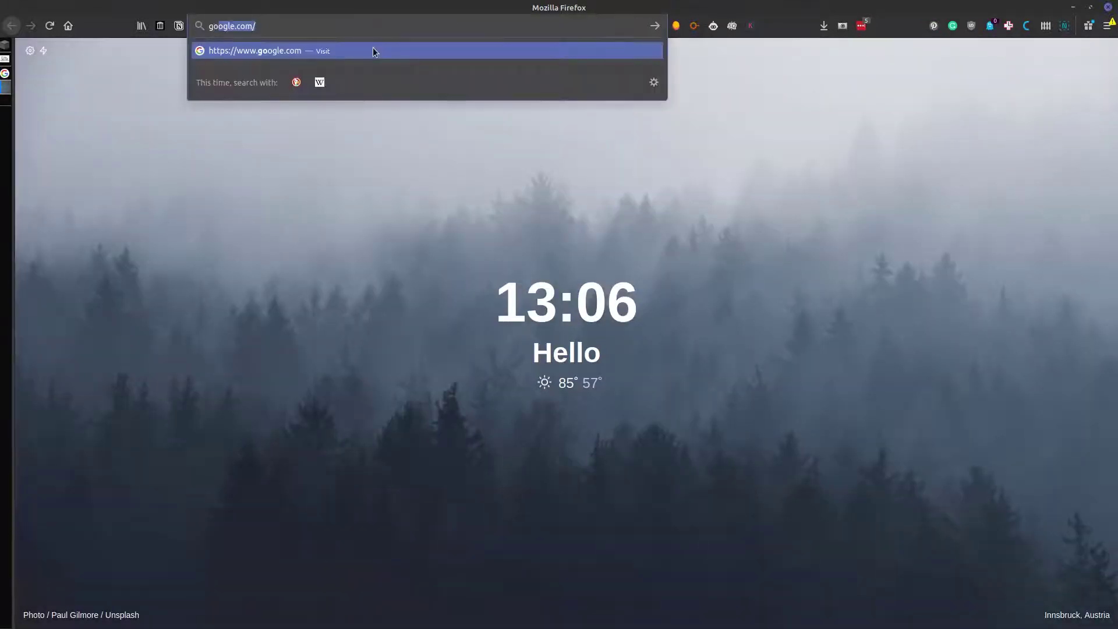
key("Return")
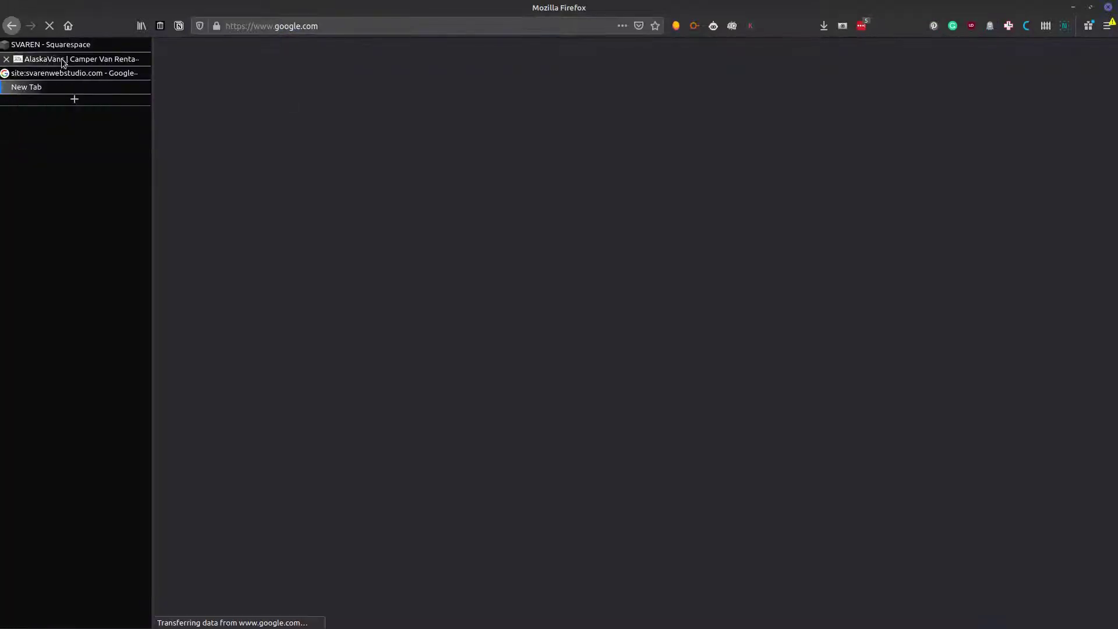
Step: Search 'alaska camper van rental' and open the AlaskaVans result in a background tab
type("alaska camper")
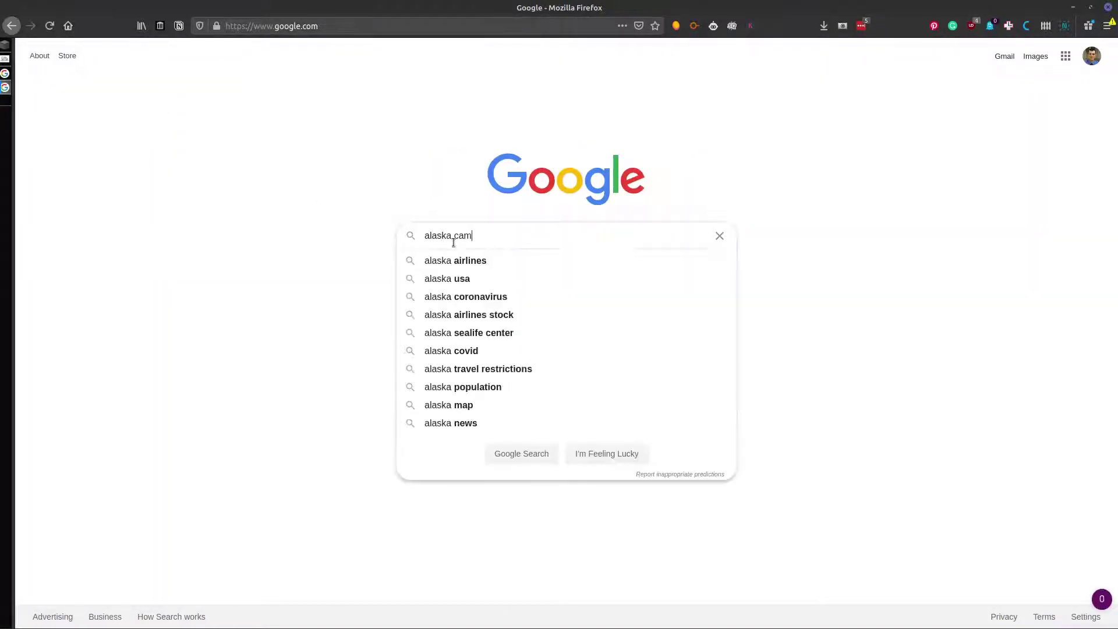
key("Down")
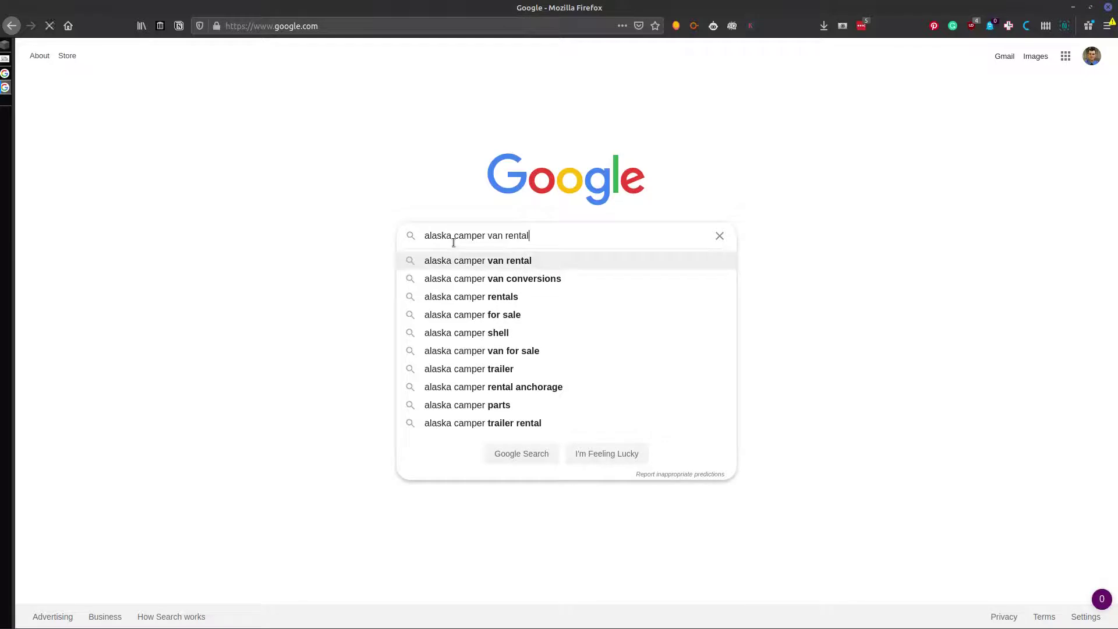
key("Return")
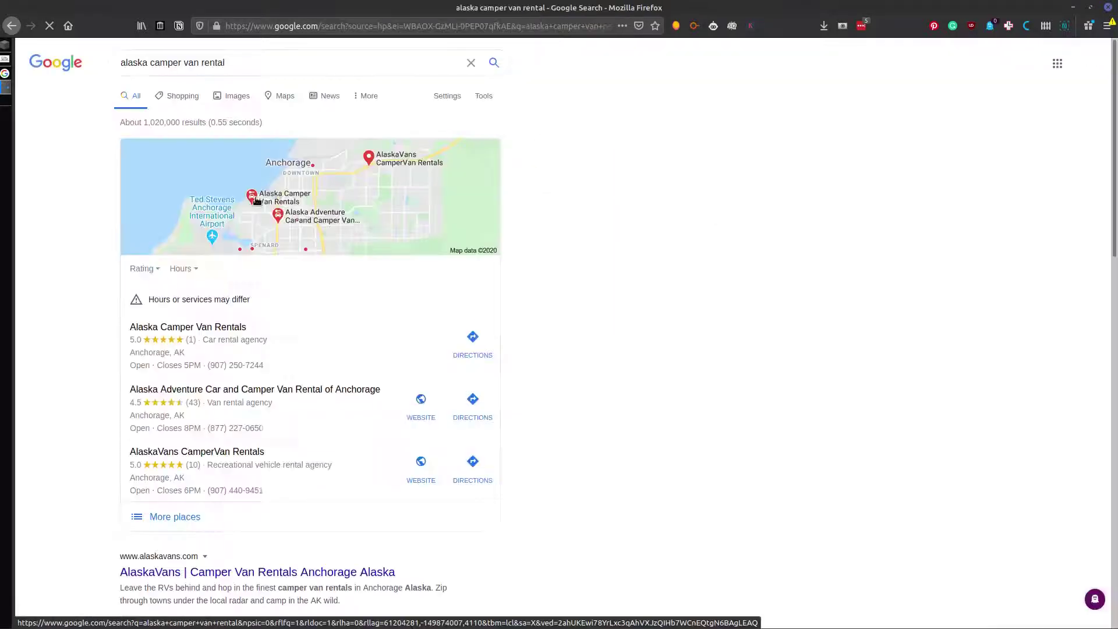
scroll(66, 233, "down", 1)
scroll(65, 233, "down", 1)
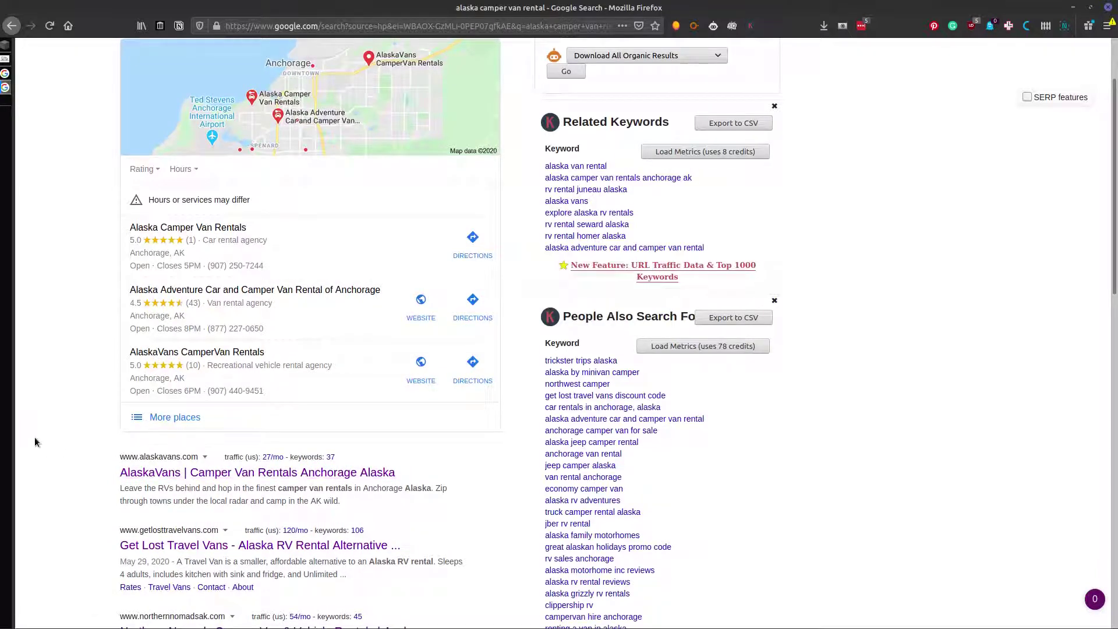
scroll(55, 435, "down", 2)
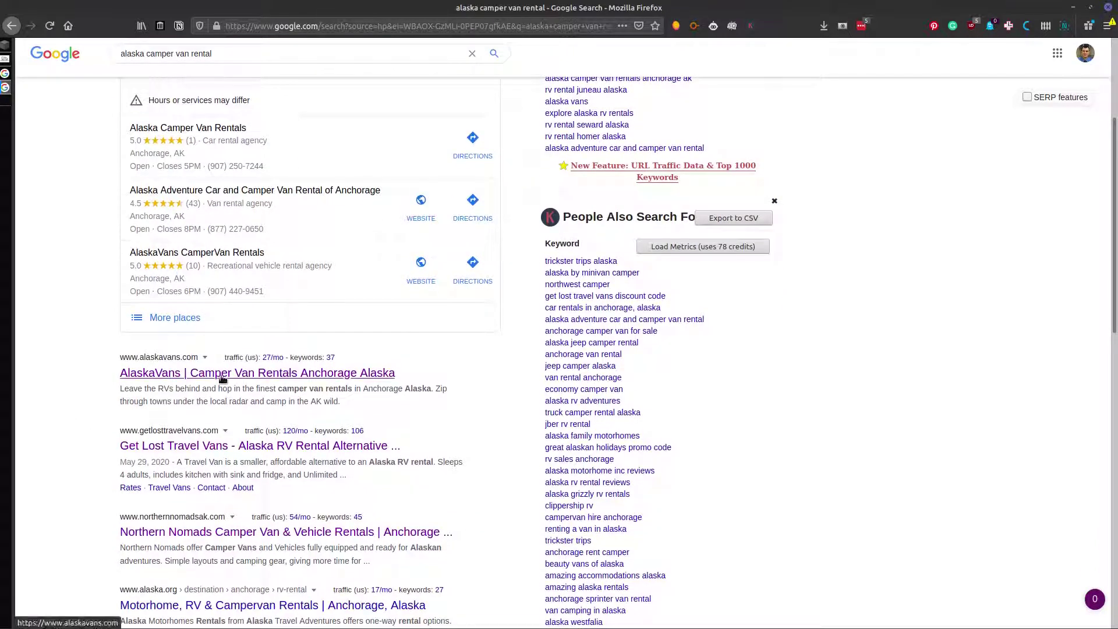
scroll(206, 318, "up", 3)
scroll(213, 454, "up", 1)
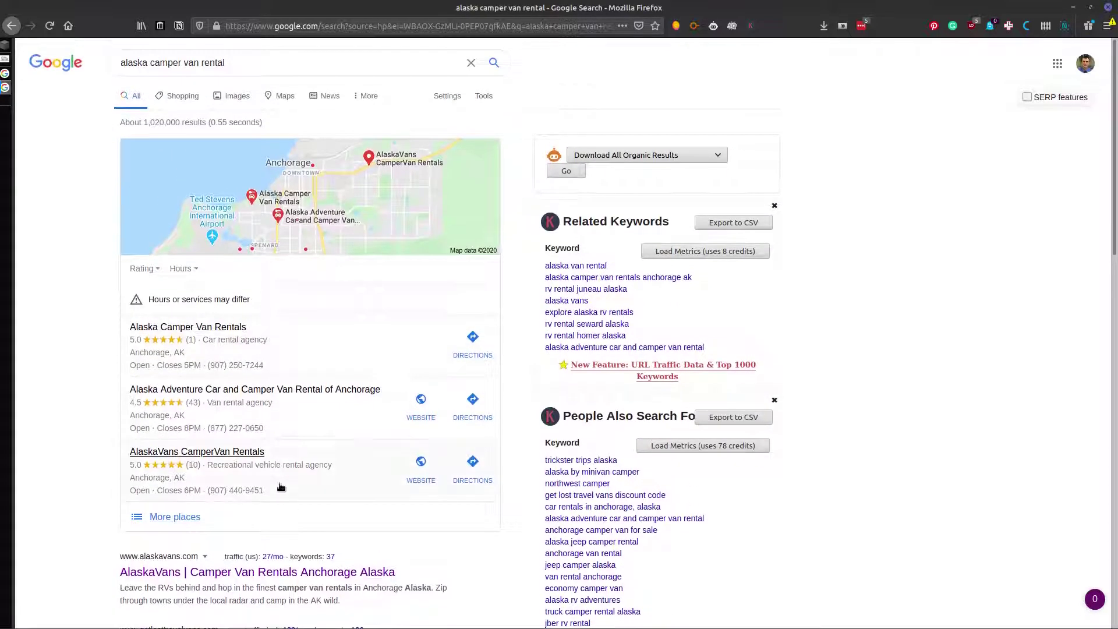
scroll(257, 533, "down", 3)
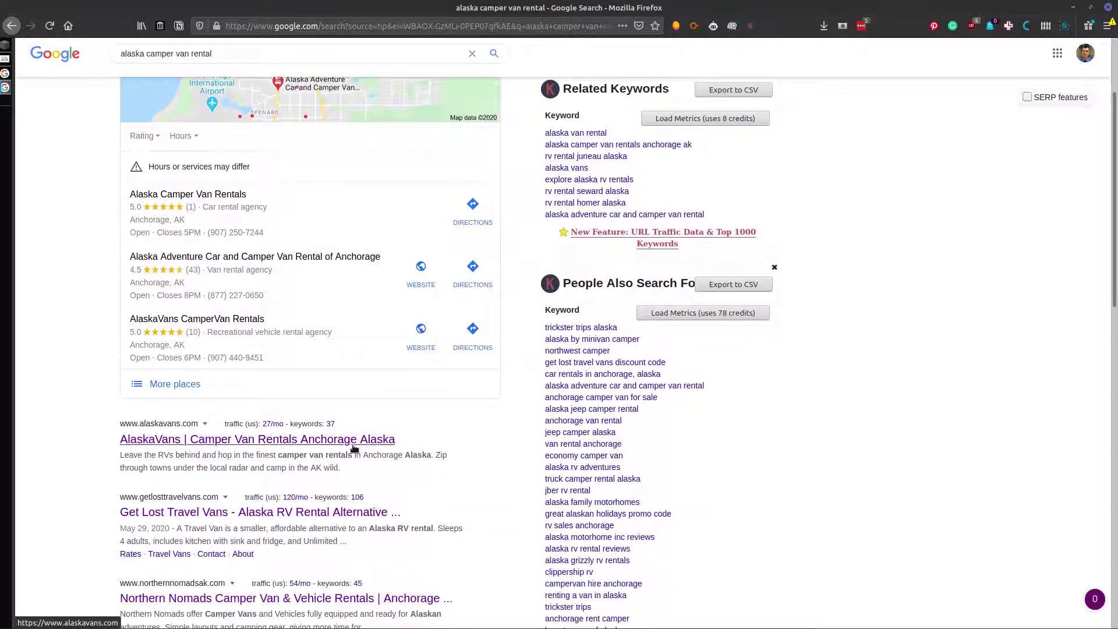
middle_click(324, 440)
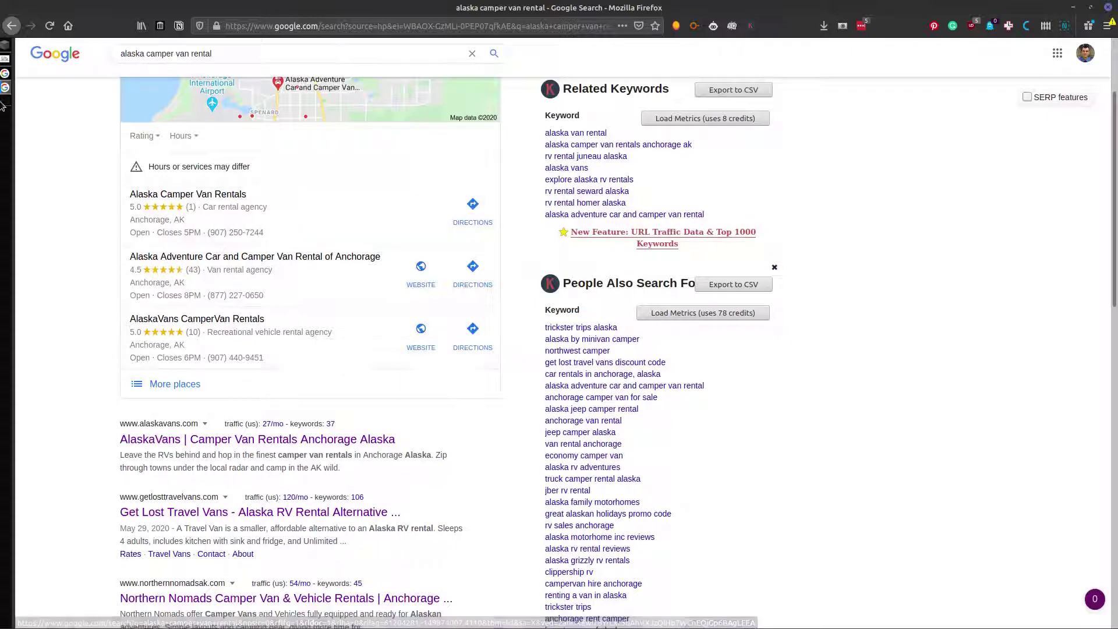
left_click(34, 61)
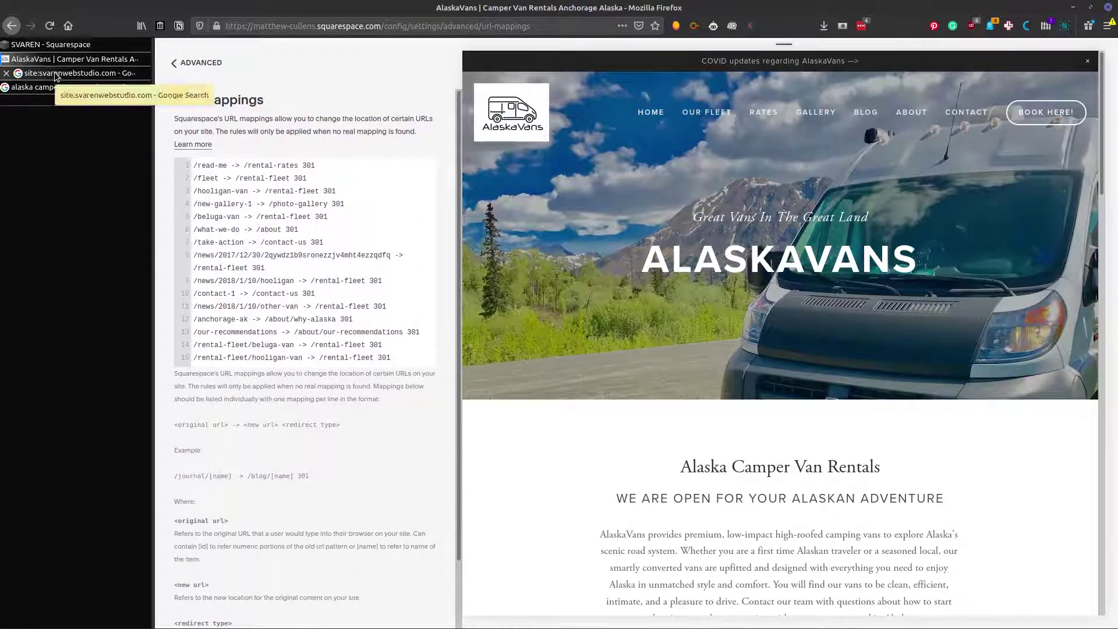
Step: Return to the AlaskaVans URL Mappings list of fifteen 301 redirects, including /fleet to /rental-fleet
key("F1")
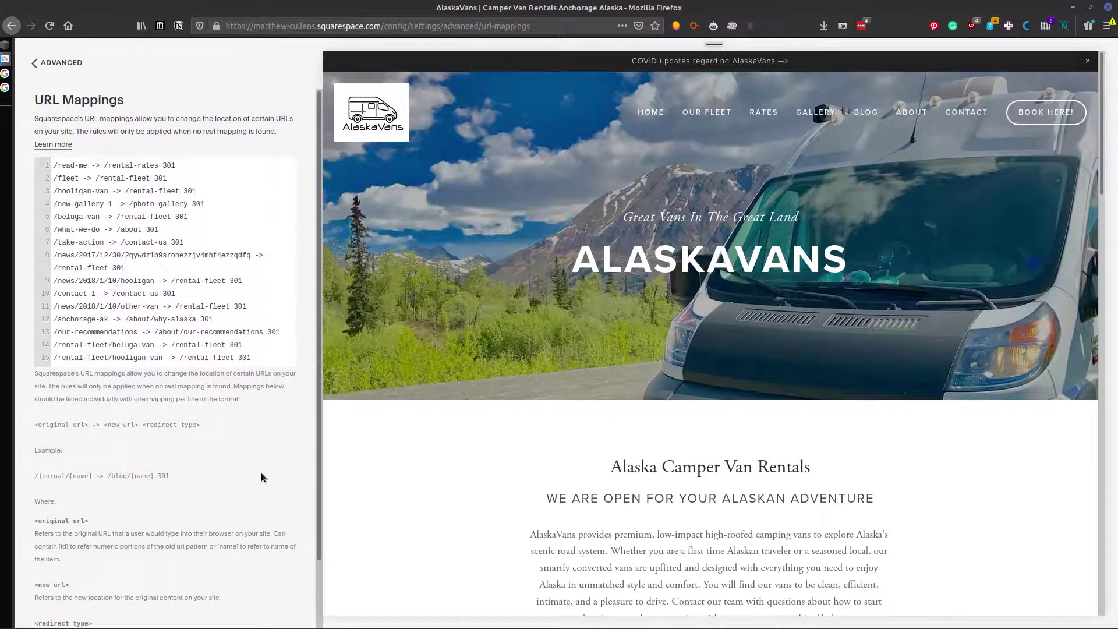